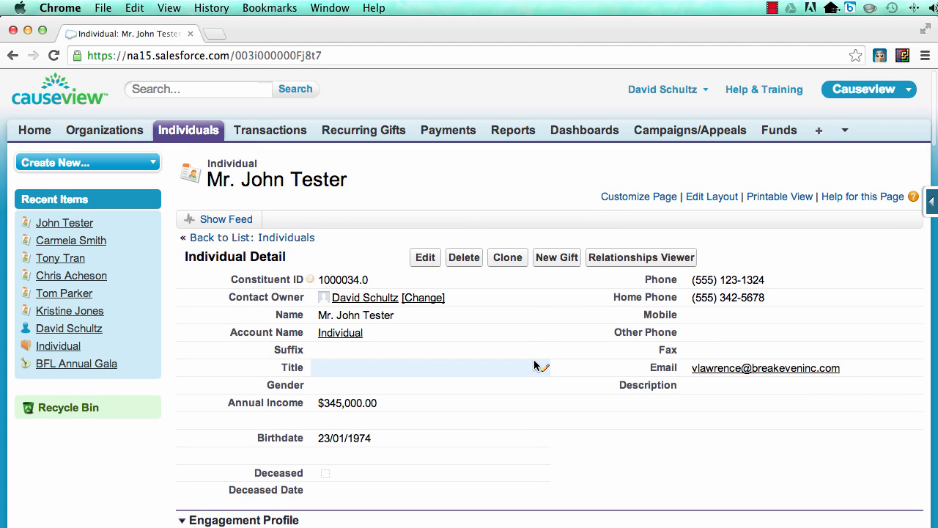
Step: Review the individual's record, including its Engagement Profile, Communication Profile and Donor Profile sections
scroll(535, 365, "down", 4)
scroll(534, 365, "down", 8)
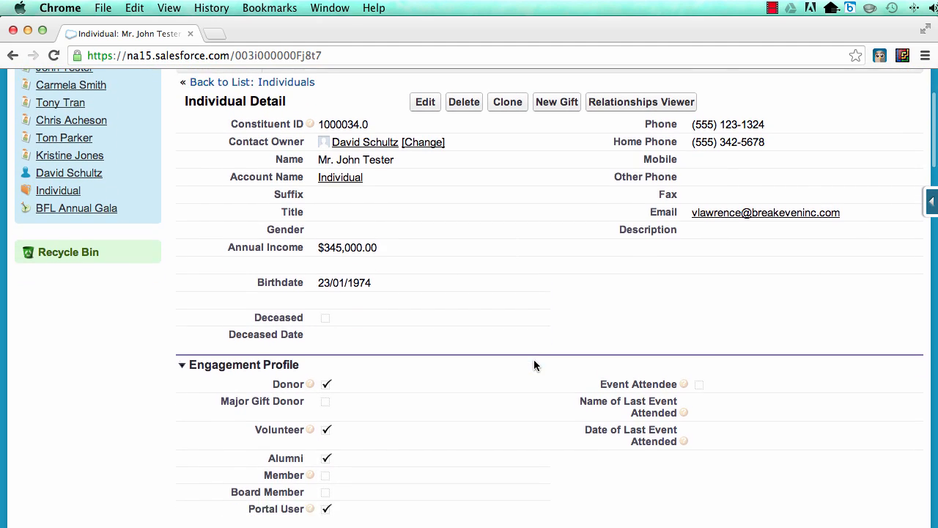
scroll(534, 365, "down", 2)
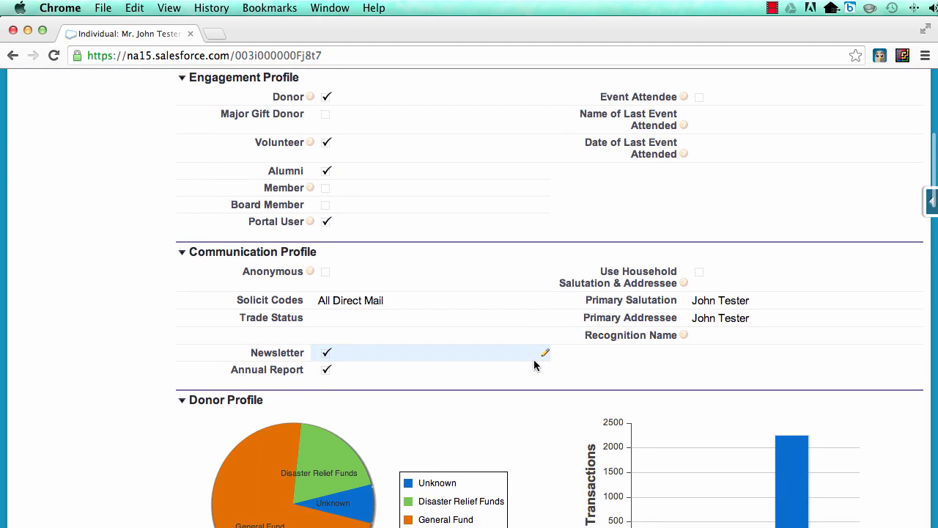
scroll(418, 411, "down", 1)
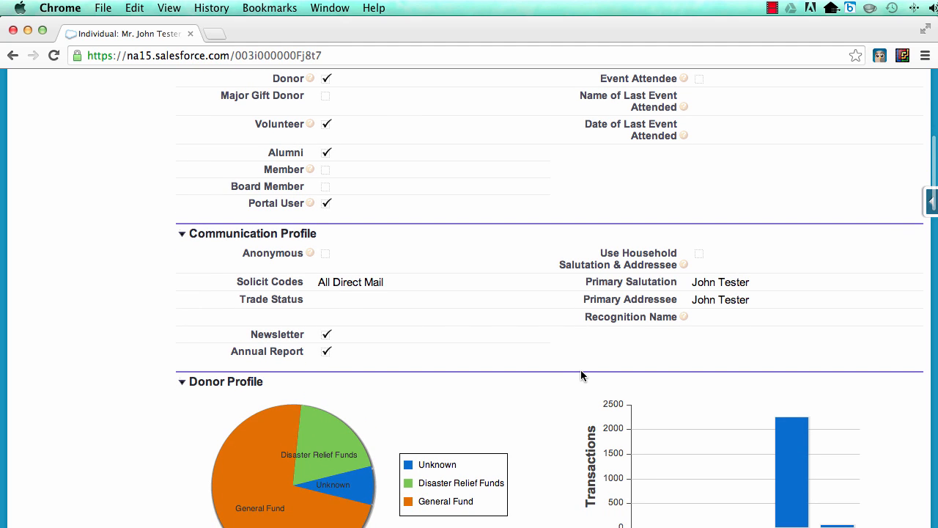
scroll(581, 372, "up", 10)
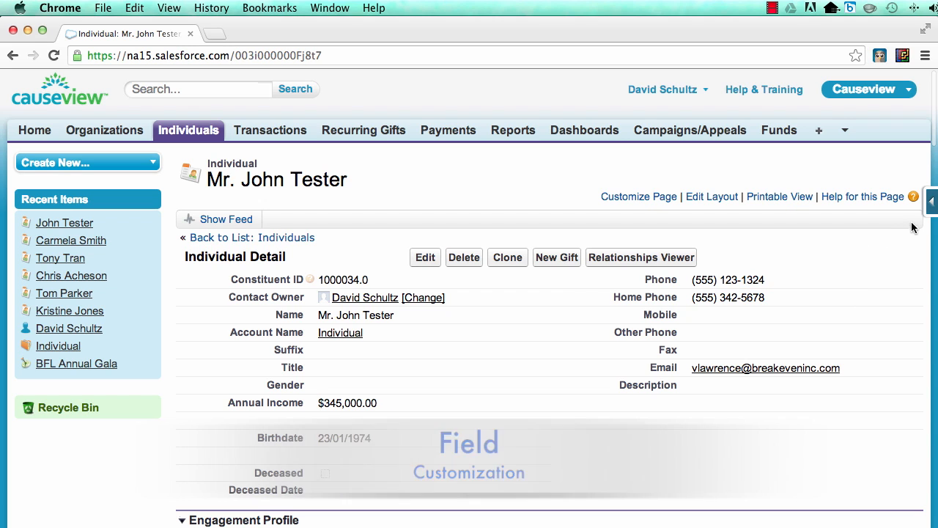
Step: Start a new custom field for individuals from the open record and choose Checkbox as its data type
mouse_move(928, 211)
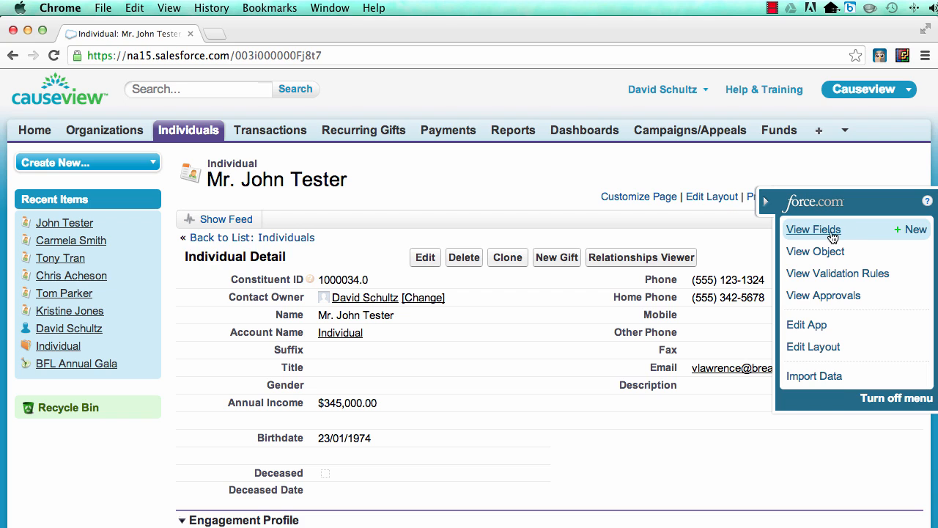
left_click(919, 232)
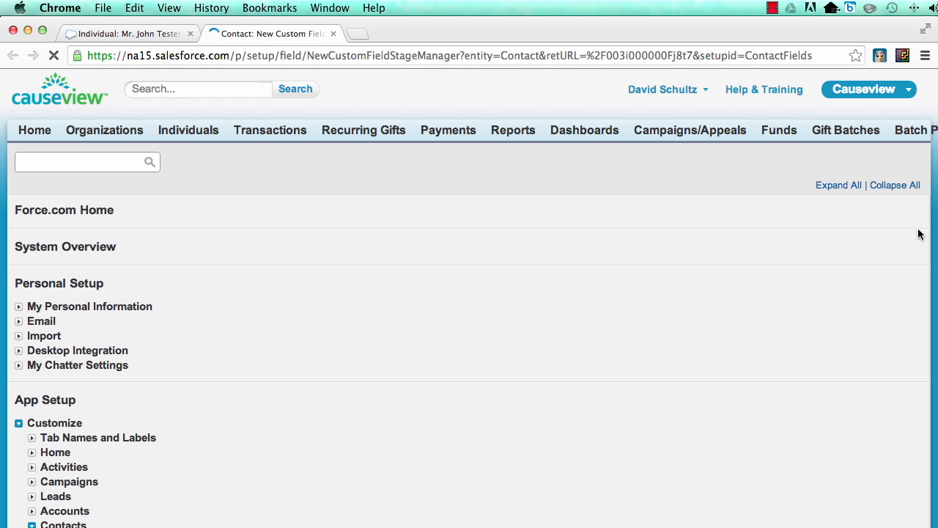
scroll(268, 407, "down", 1)
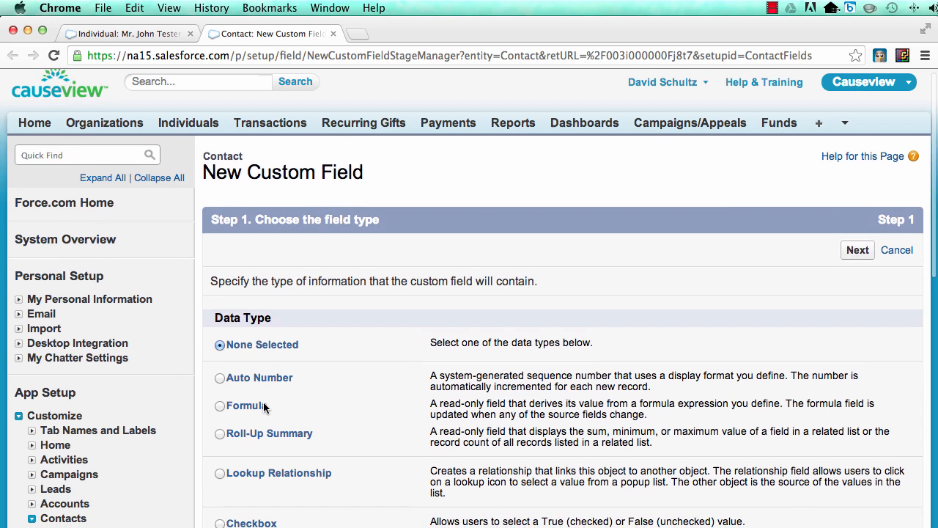
scroll(264, 404, "down", 5)
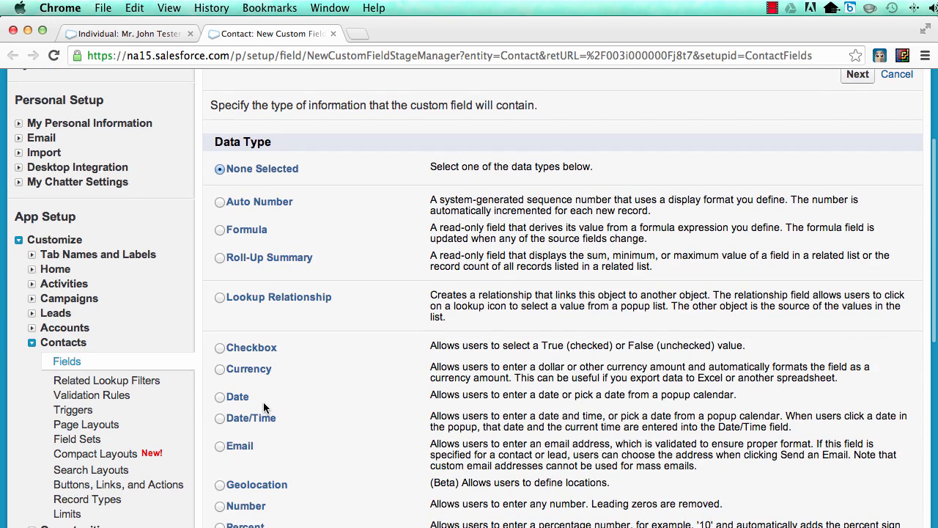
left_click(219, 347)
left_click(857, 77)
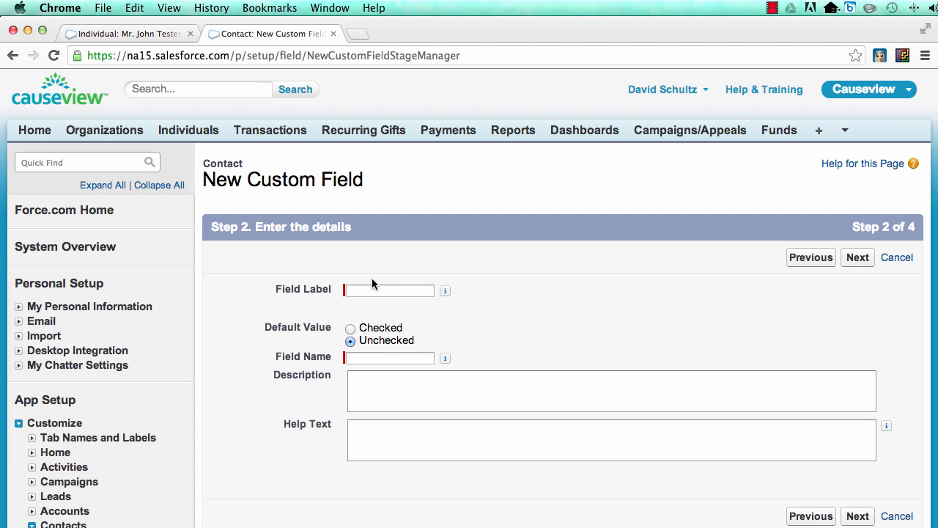
Step: Label the checkbox field "Orientation Complete?" with Unchecked as default, and proceed to field-level security
left_click(376, 286)
type("or")
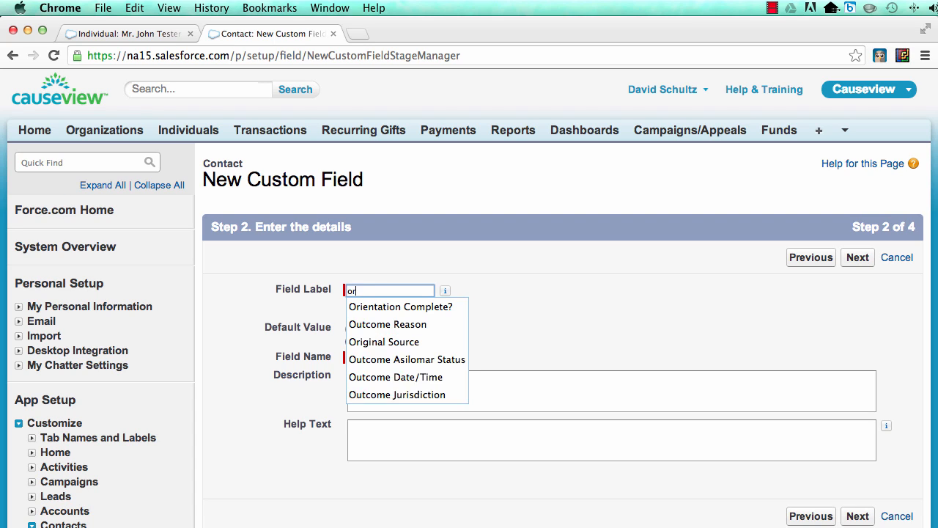
left_click(365, 311)
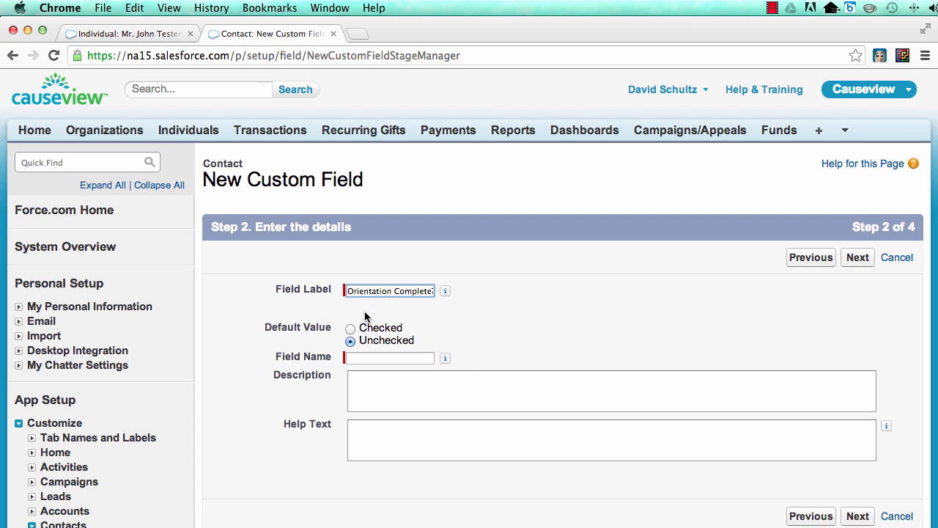
left_click(854, 260)
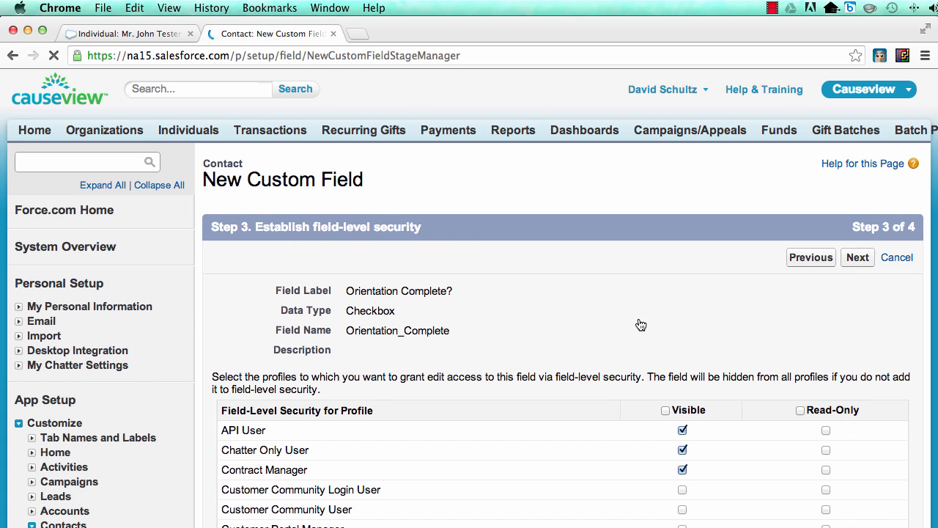
Step: Make the field visible to all profiles and save it on both Contact Layout and Contact Layout 1.62
scroll(642, 325, "down", 1)
scroll(639, 320, "down", 1)
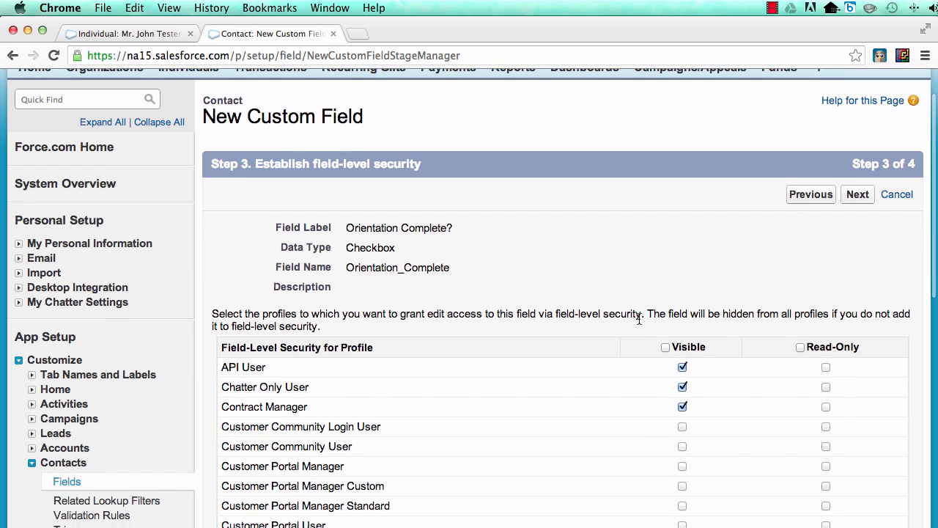
scroll(638, 318, "down", 1)
scroll(639, 317, "down", 1)
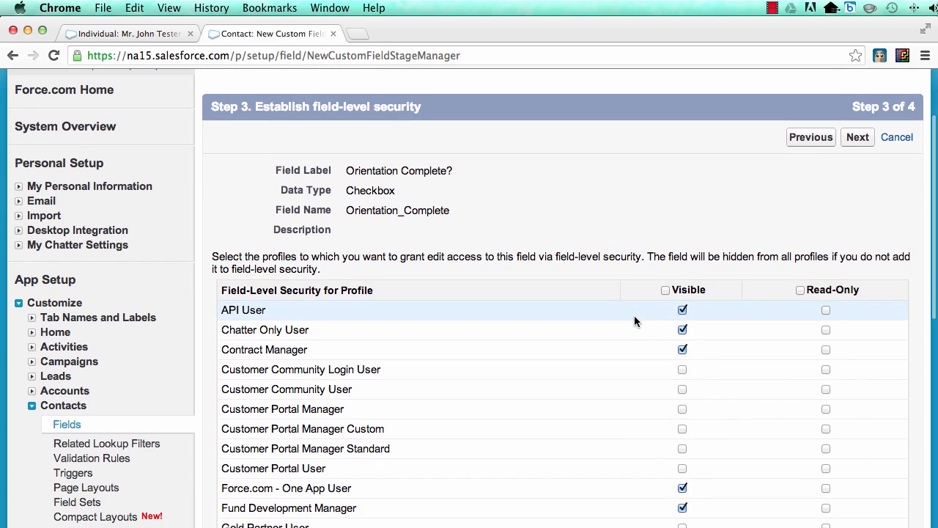
left_click(665, 291)
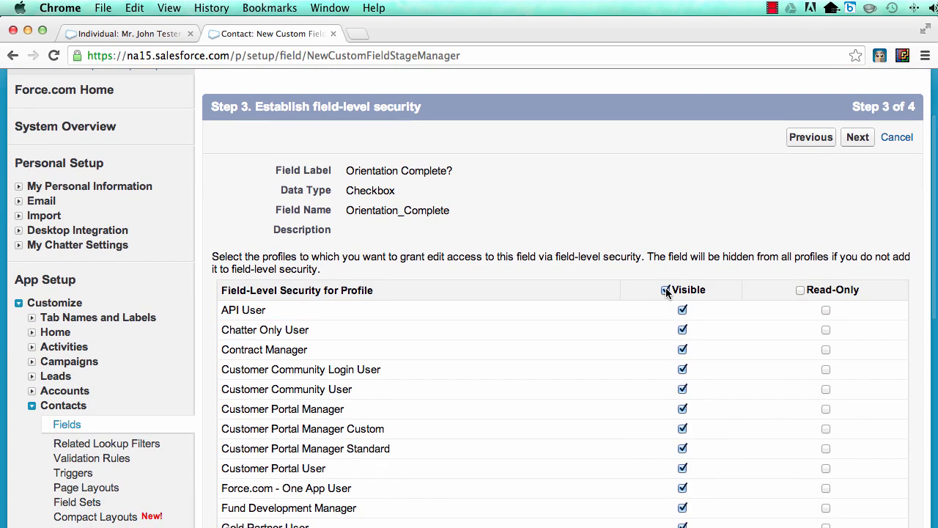
left_click(867, 143)
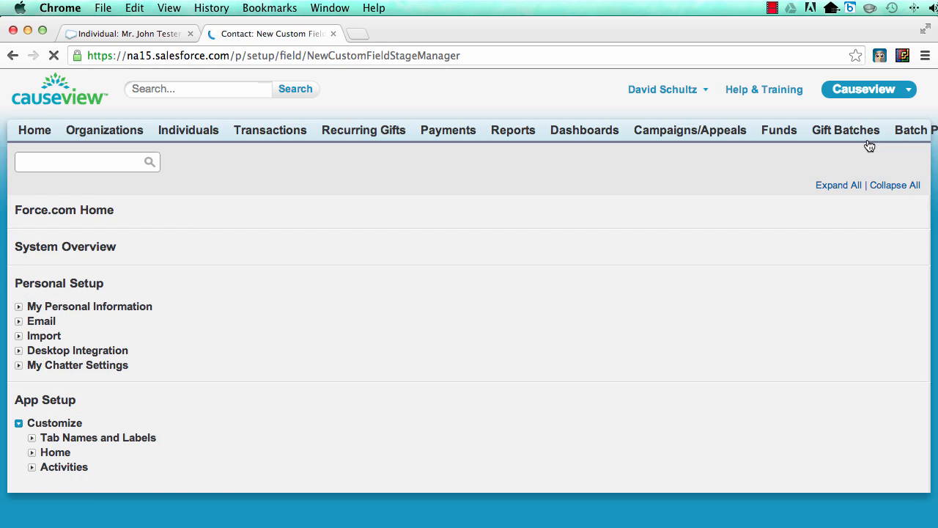
scroll(503, 296, "down", 1)
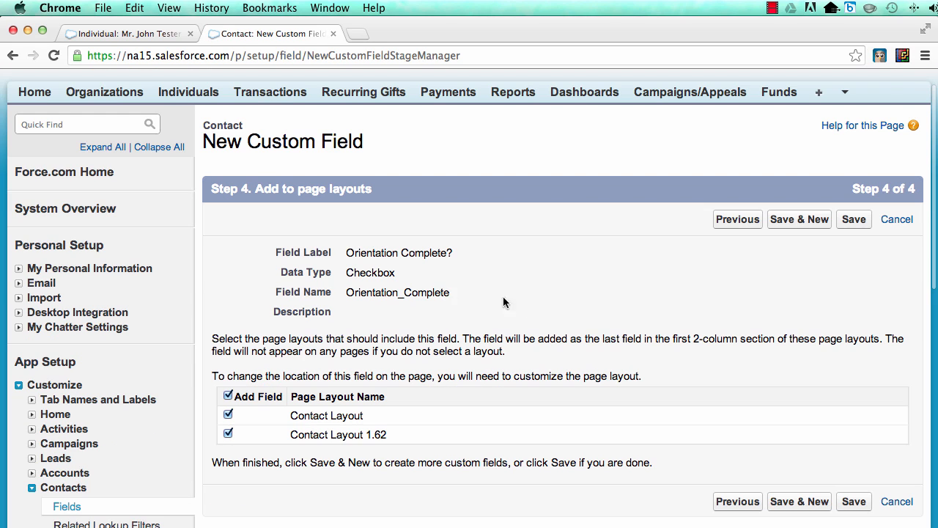
left_click(854, 219)
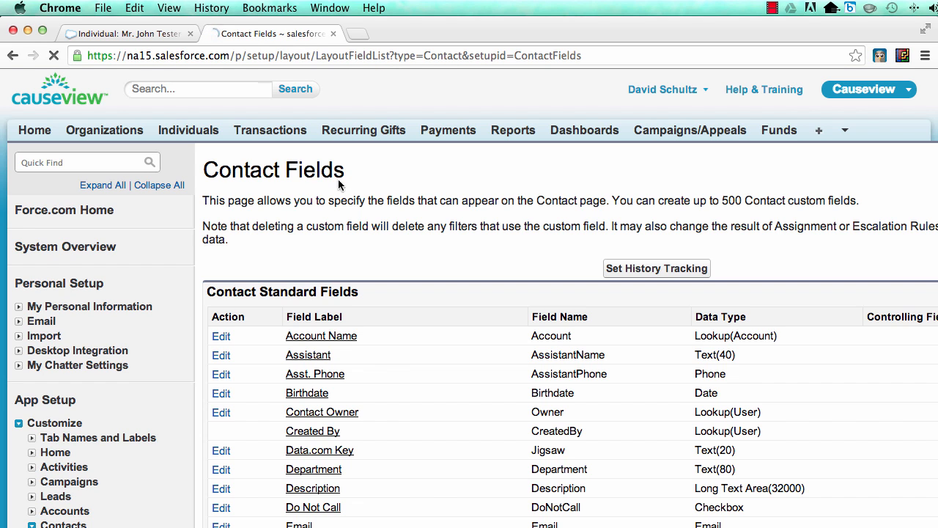
Step: Reopen the most recently viewed individual's record from the home page and check its detail section for the Orientation Complete? field
left_click(34, 135)
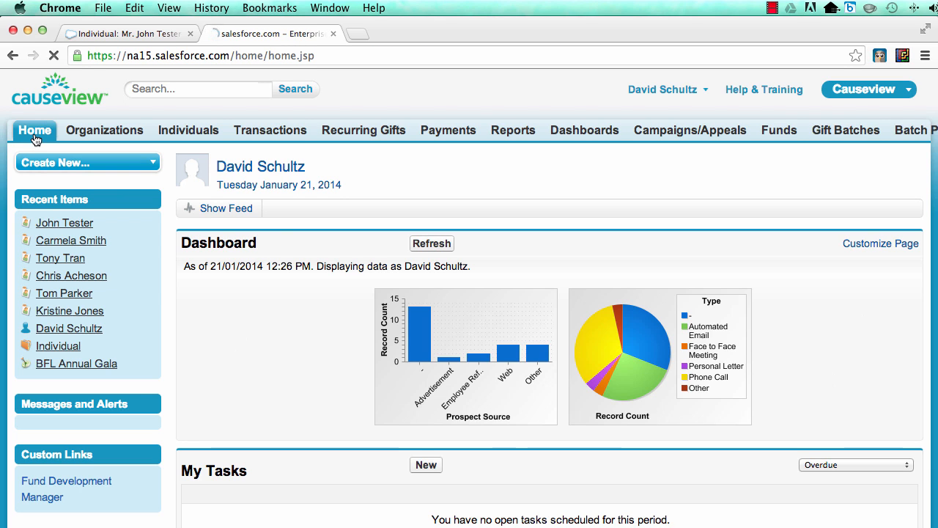
left_click(63, 224)
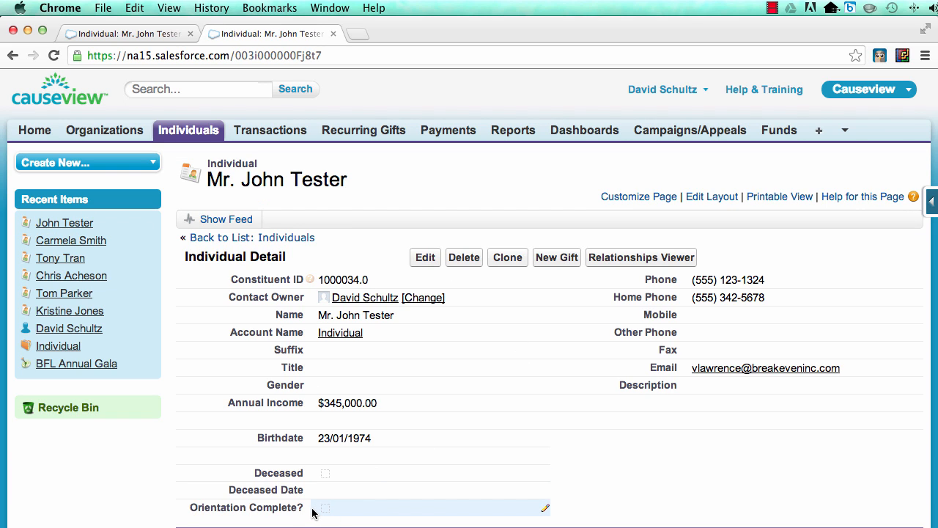
scroll(363, 500, "down", 2)
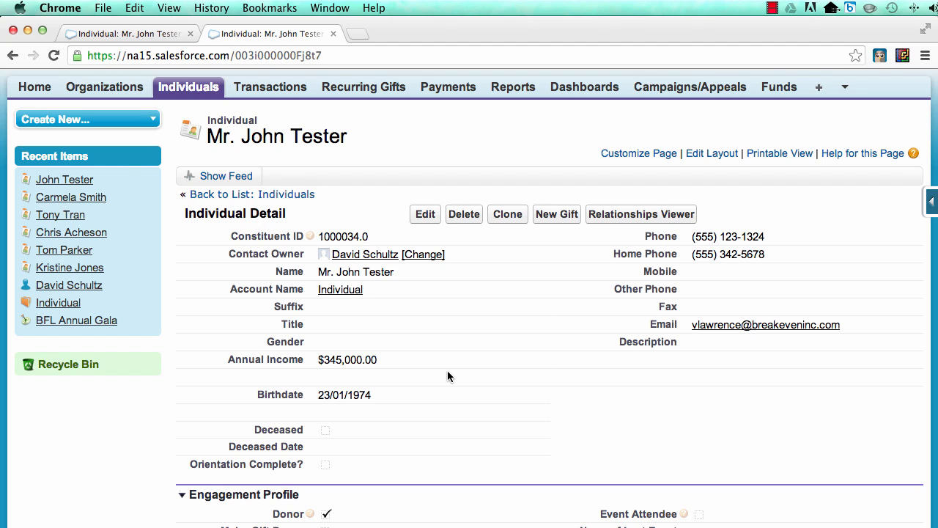
Step: Edit the New This Week view of individuals and add Orientation Complete? to its displayed fields
left_click(188, 88)
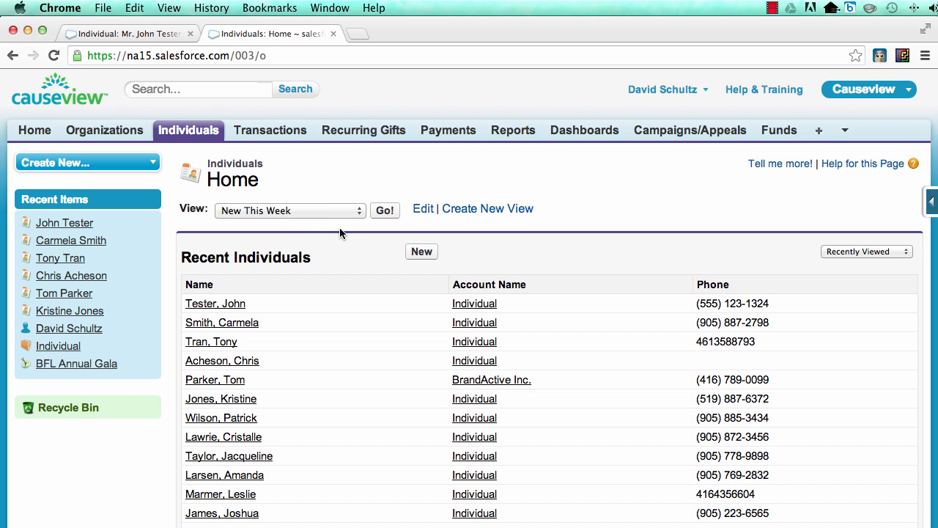
left_click(383, 212)
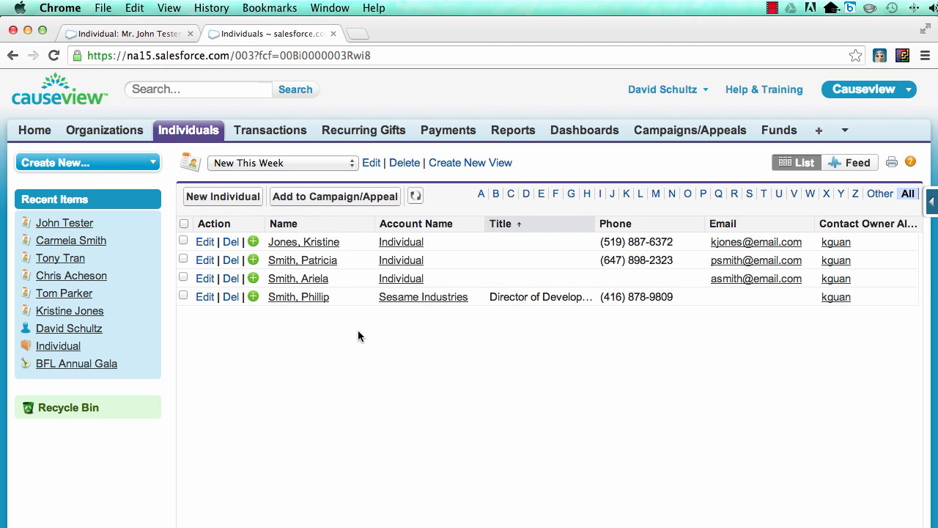
left_click(372, 164)
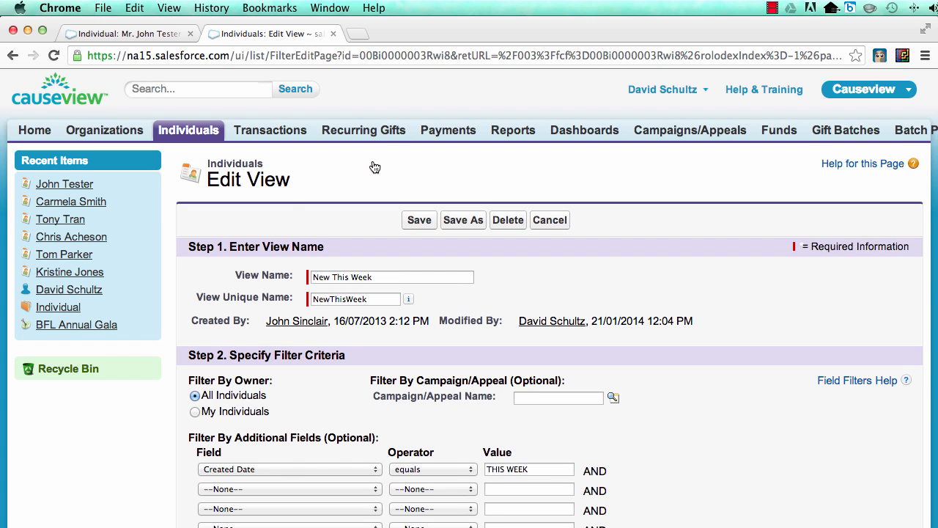
scroll(204, 293, "down", 5)
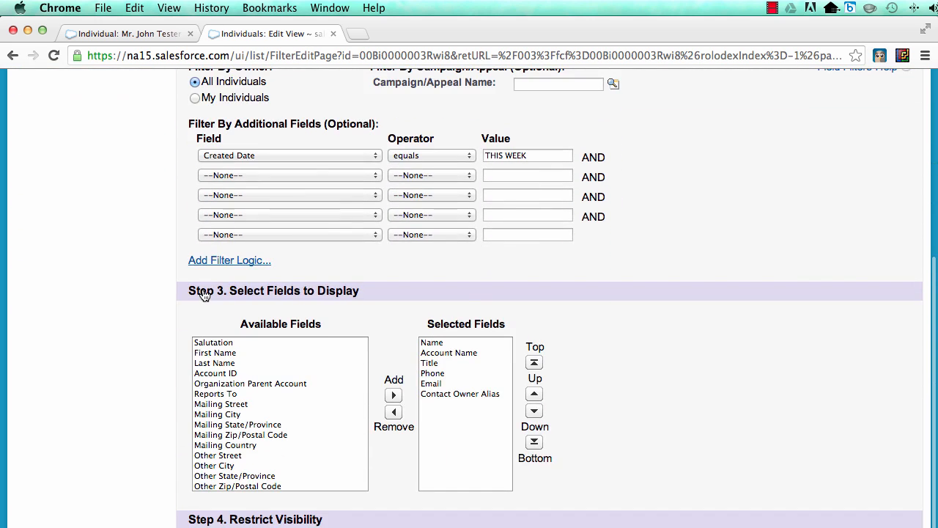
left_click(218, 364)
type("or")
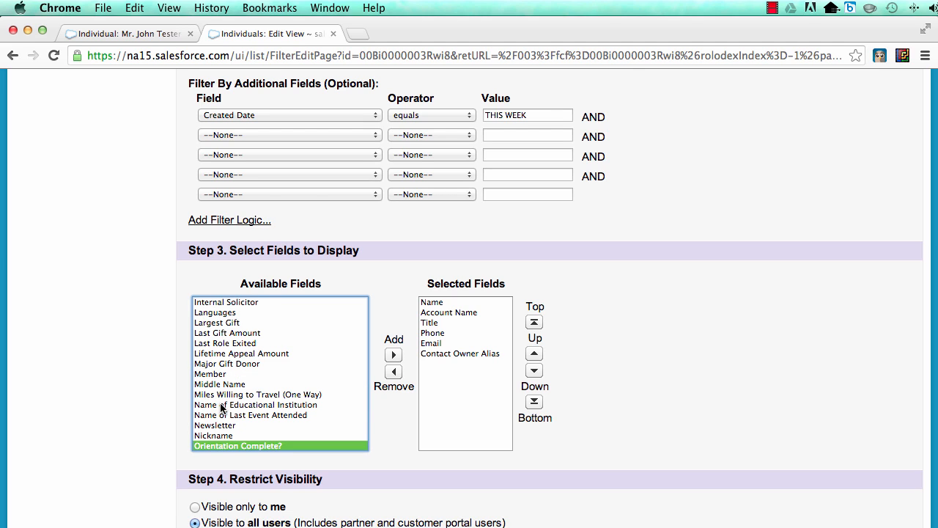
left_click(393, 355)
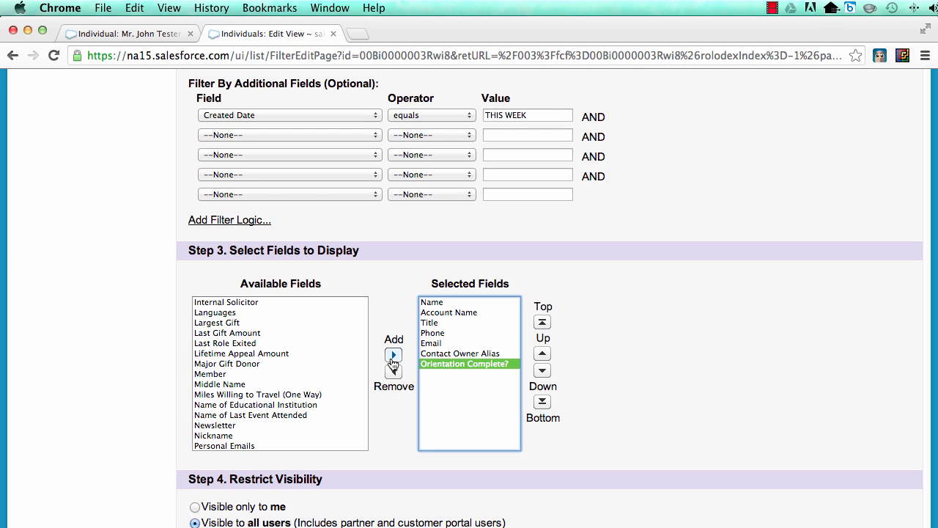
Step: Move Orientation Complete? up to sit between Title and Phone in the view's selected fields, and save the view
left_click(544, 355)
left_click(545, 354)
left_click(544, 355)
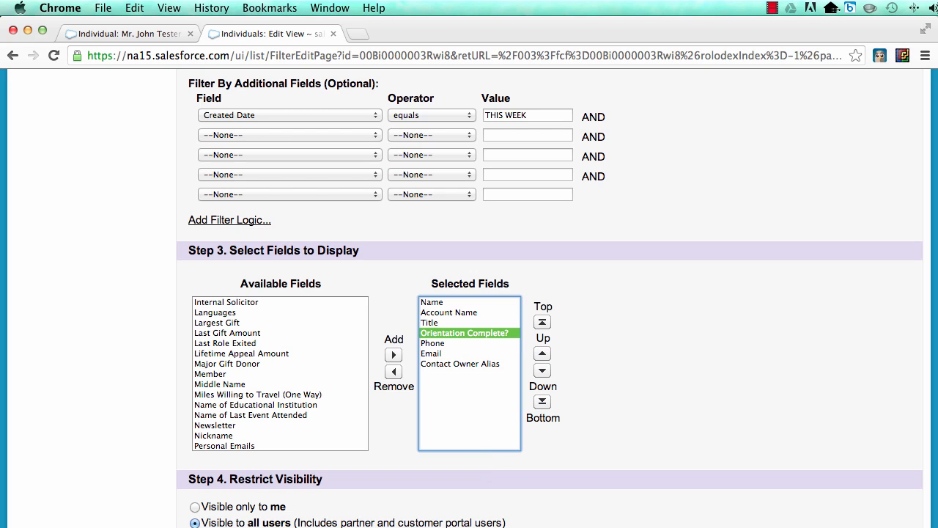
key("Return")
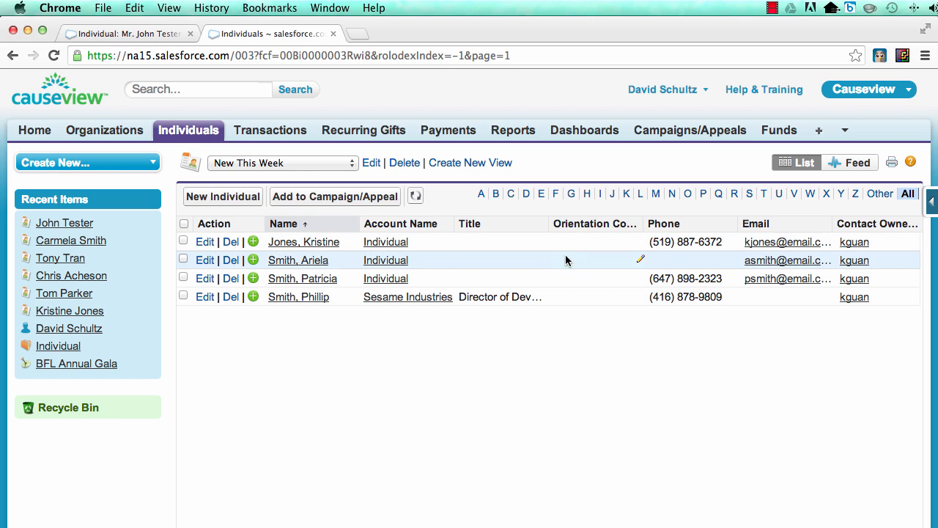
Step: Select all four individuals in the list and mark Orientation Complete? as checked for all selected records
left_click(184, 223)
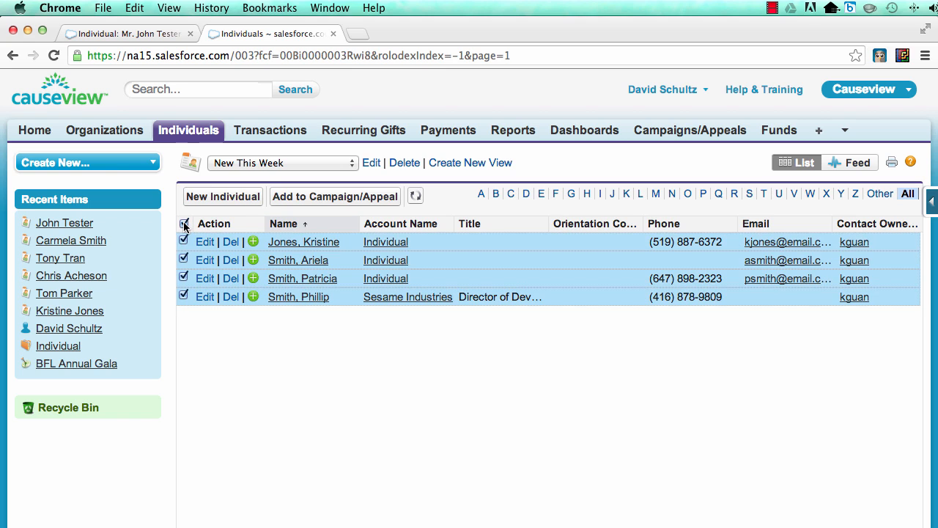
double_click(591, 242)
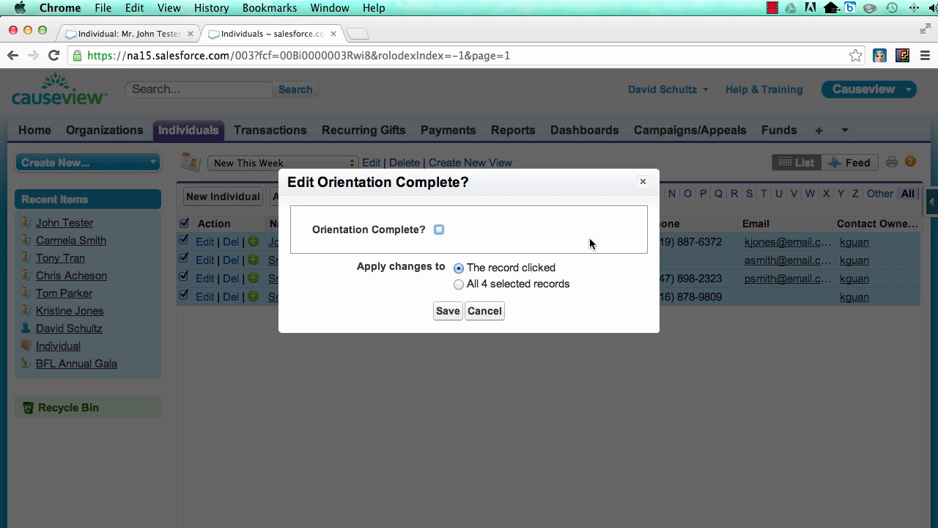
left_click(459, 284)
left_click(440, 231)
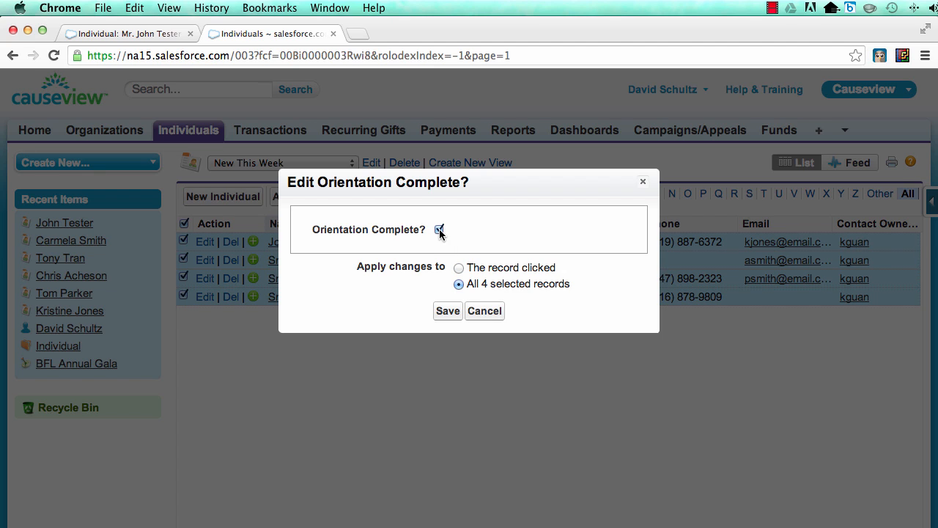
left_click(447, 311)
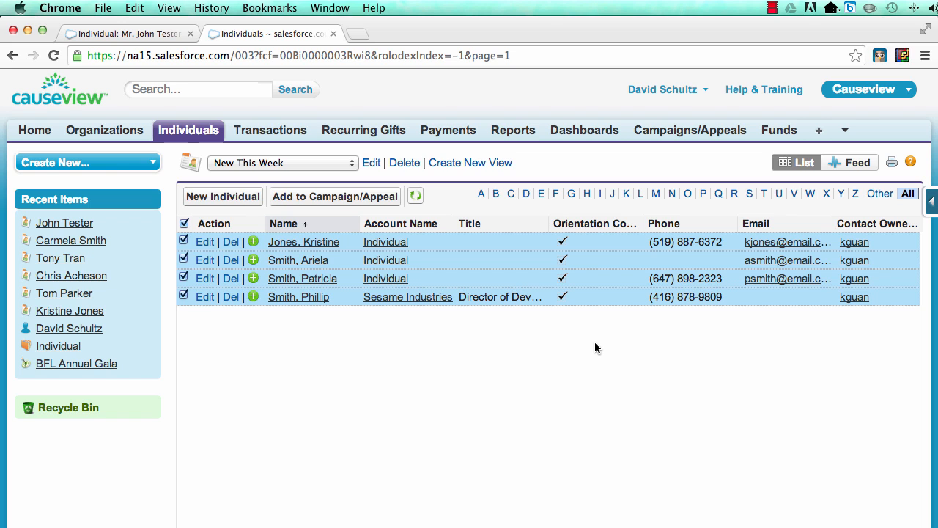
Step: Open the Donor Counts report from the list of recently viewed reports
left_click(515, 134)
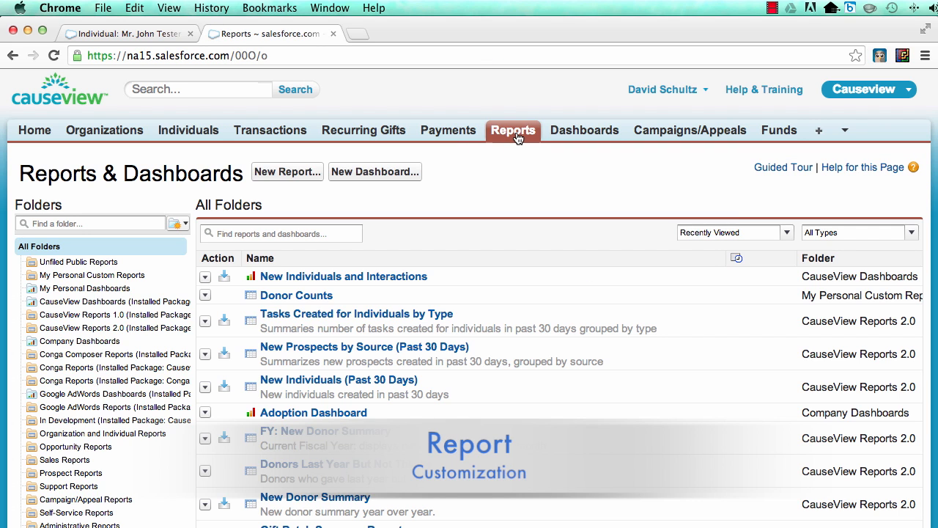
left_click(290, 299)
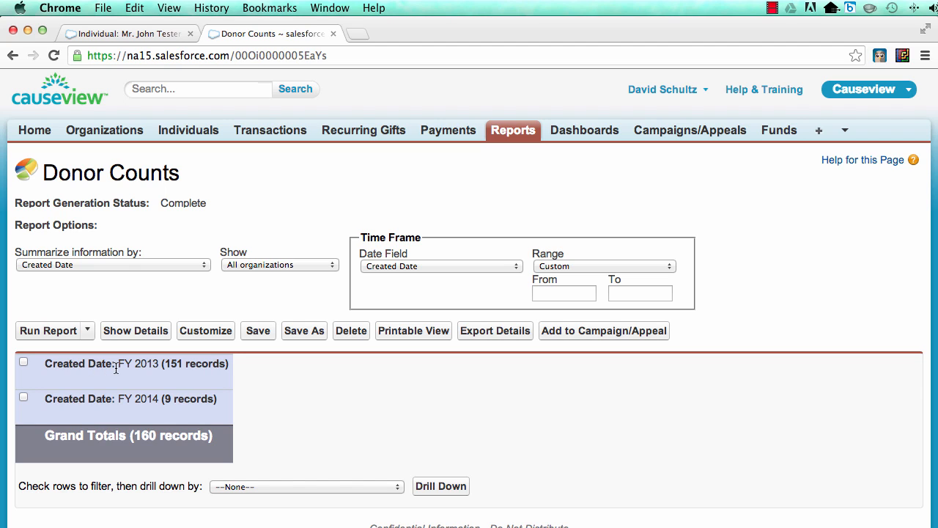
Step: Customize the Donor Counts report to group records by Orientation Complete?, and remove the Created Date grouping
left_click(205, 333)
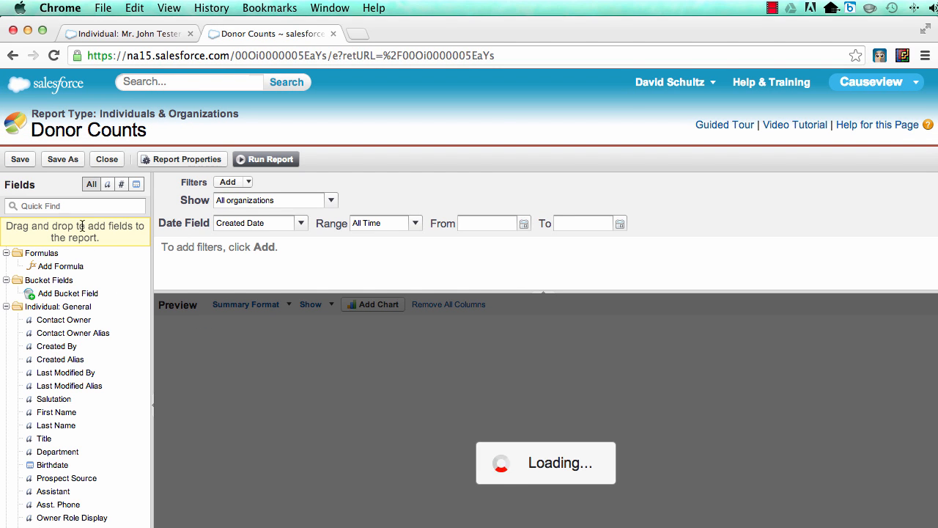
left_click(61, 208)
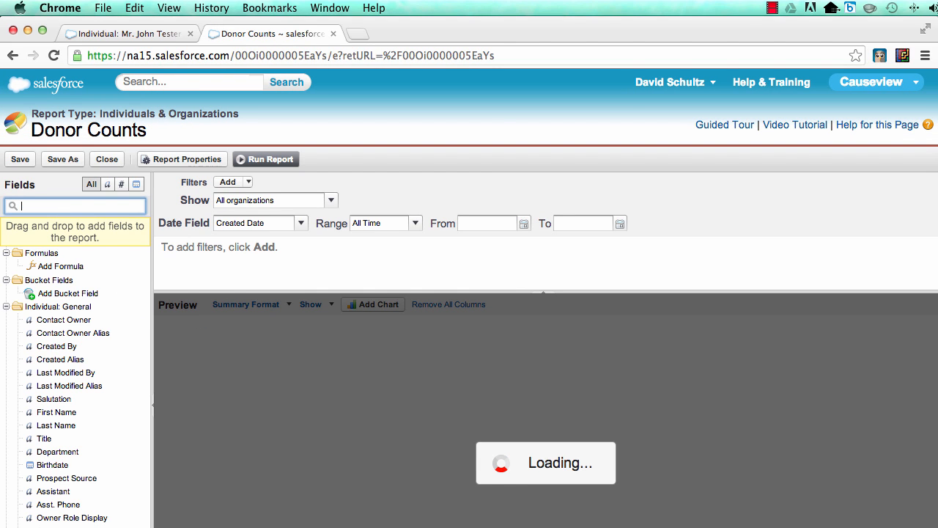
type("or")
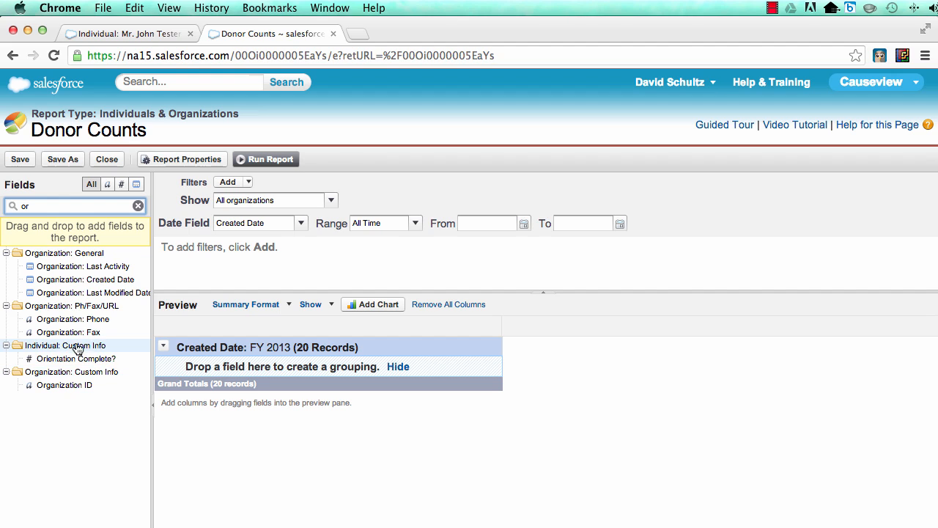
left_click_drag(53, 363, 189, 368)
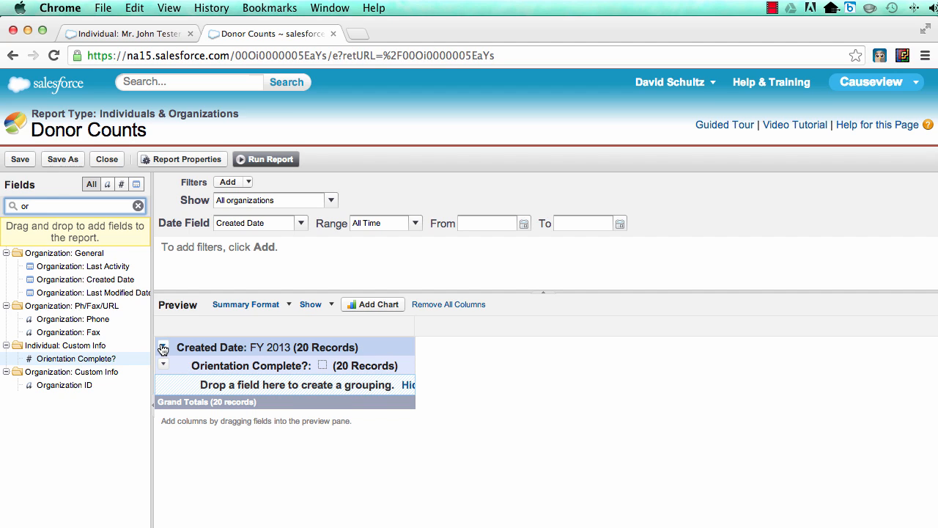
left_click(163, 346)
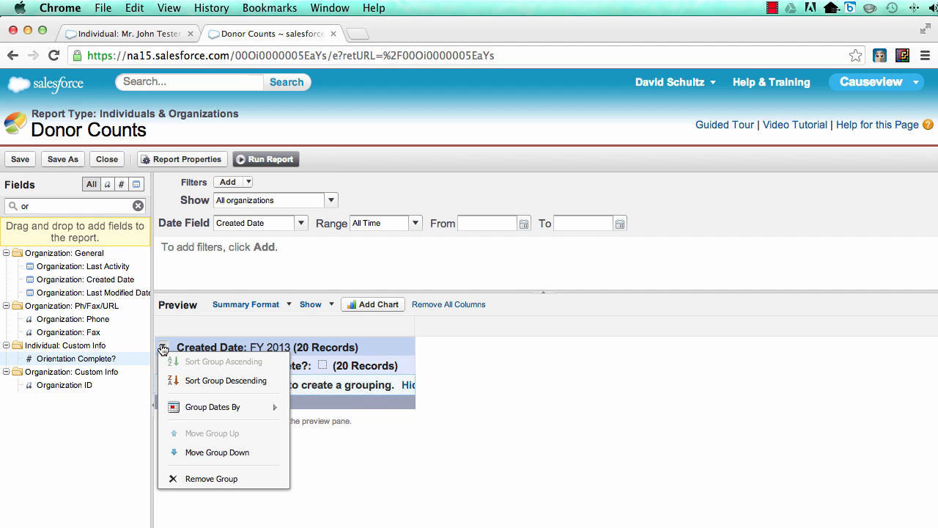
left_click(190, 479)
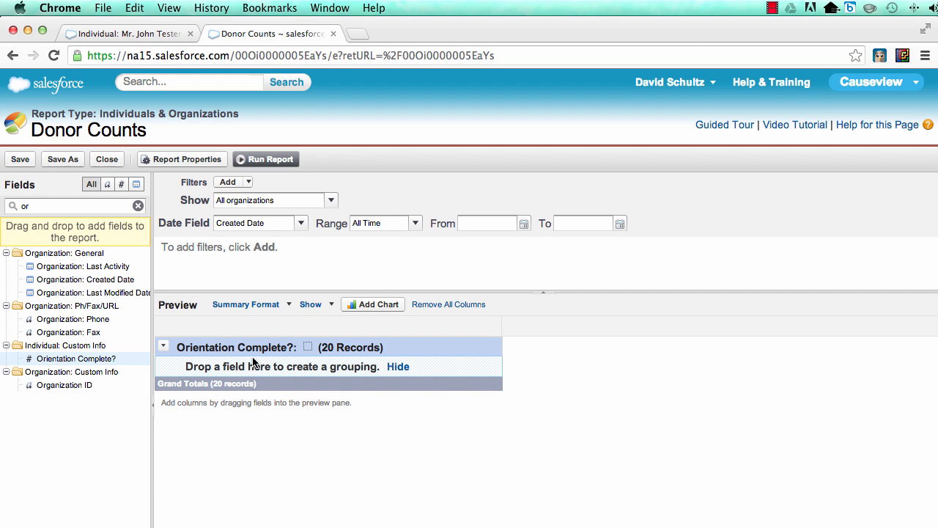
Step: Run the customized Donor Counts report and save it under the same name in My Personal Custom Reports
left_click(268, 165)
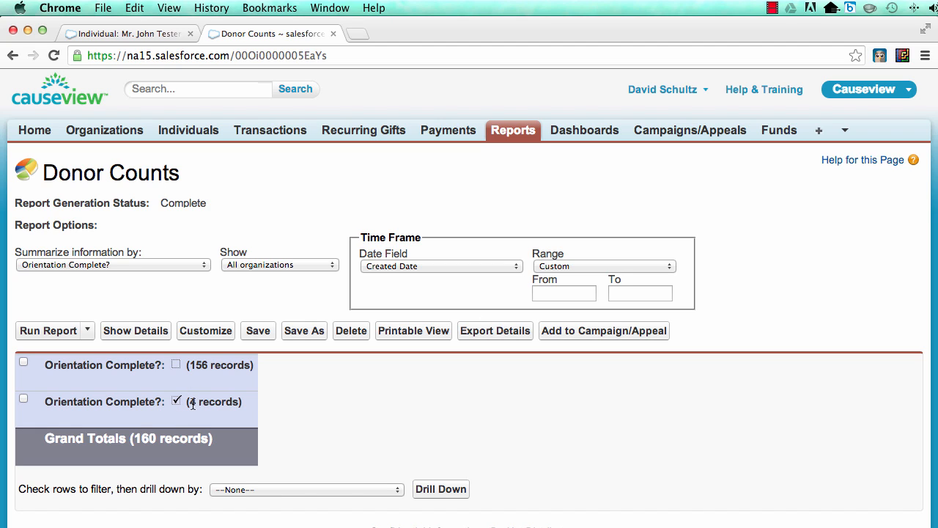
left_click(258, 331)
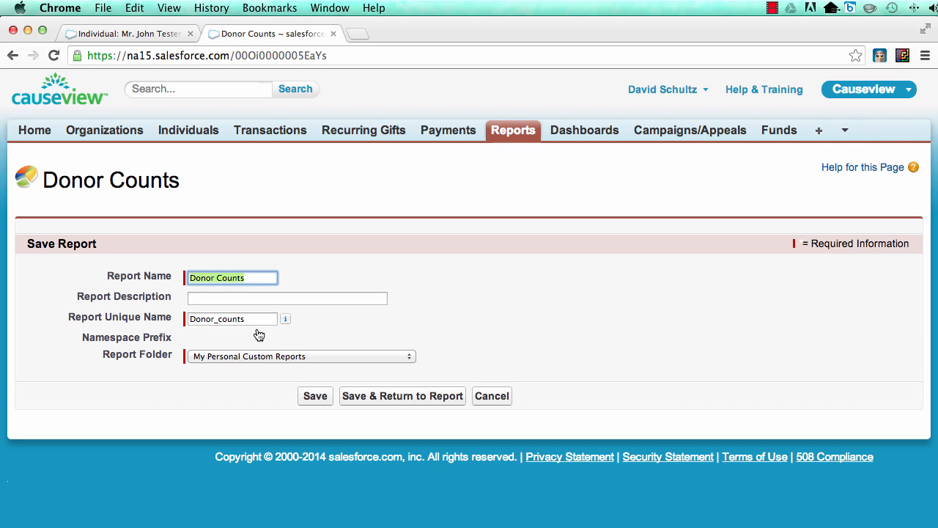
left_click(315, 400)
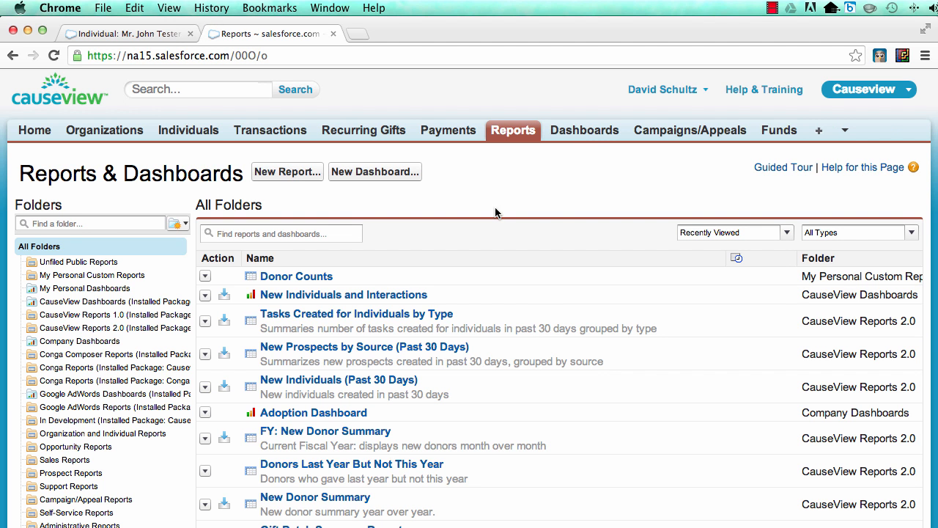
Step: Open the New Individuals and Interactions dashboard from the recently viewed items
left_click(304, 295)
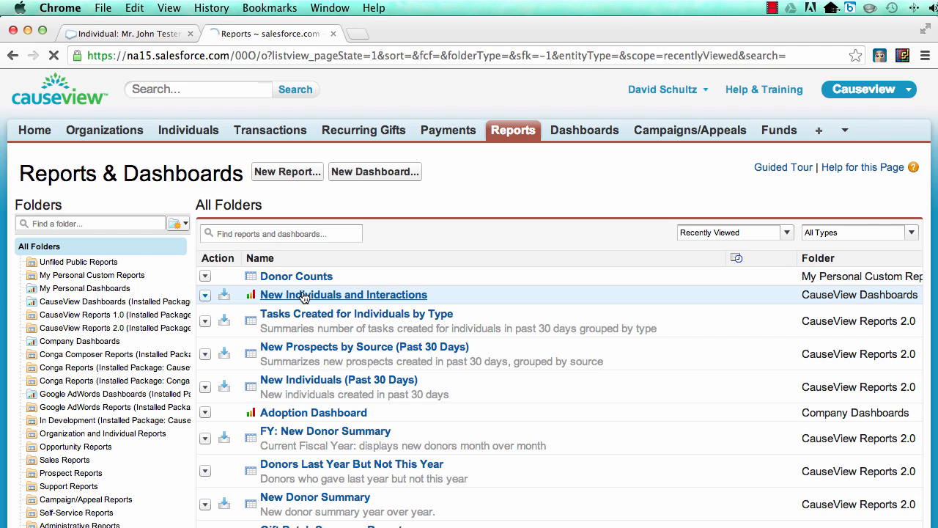